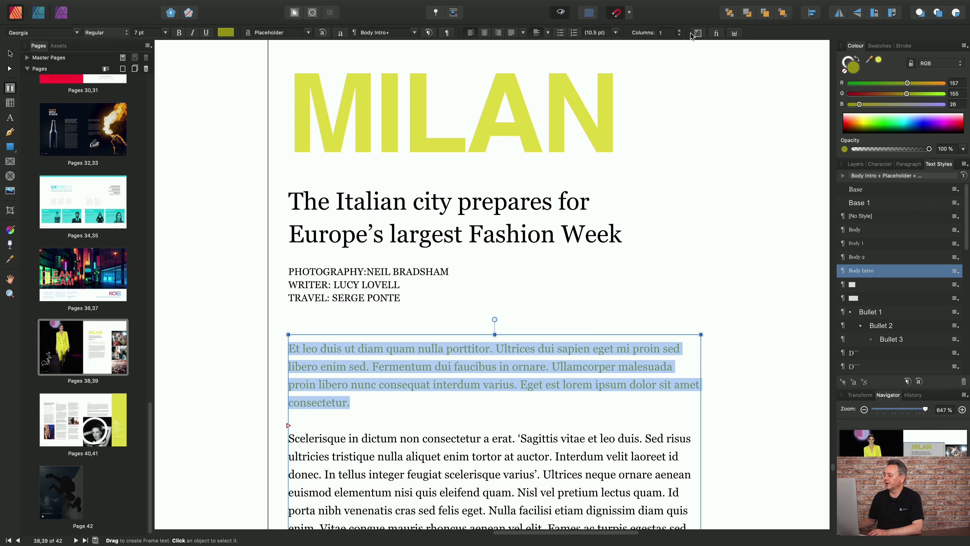
Show the text ruler and indent the green intro paragraph about 0.5 cm on the first line, 0.2 cm left and 0.4 cm right
{"action": "left_click", "coordinate": [734, 34]}
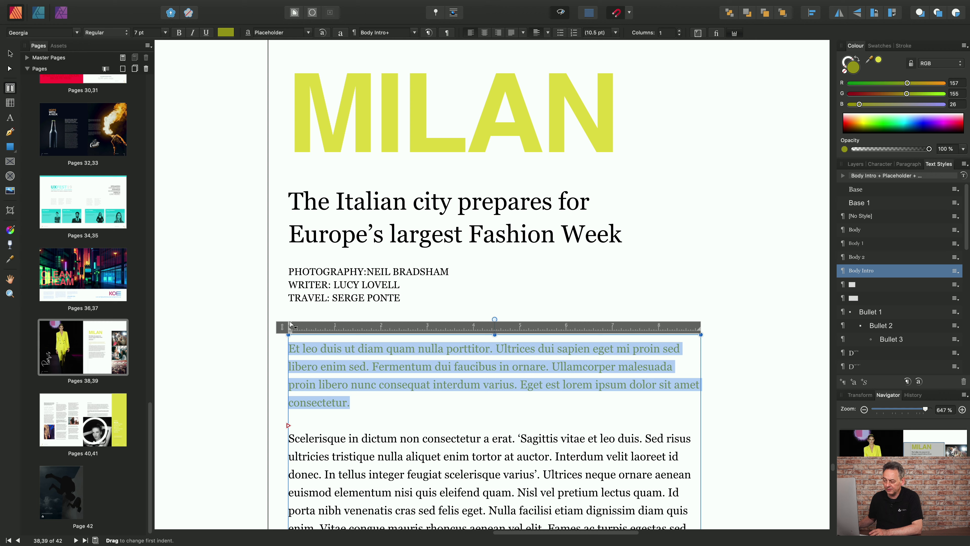
{"action": "left_click_drag", "start_coordinate": [290, 323], "coordinate": [312, 324]}
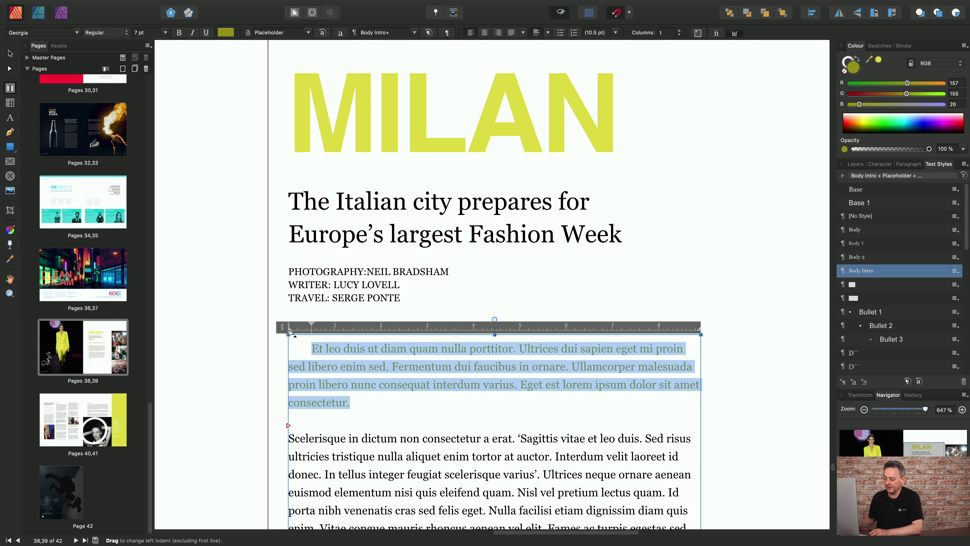
{"action": "left_click_drag", "start_coordinate": [289, 331], "coordinate": [299, 334]}
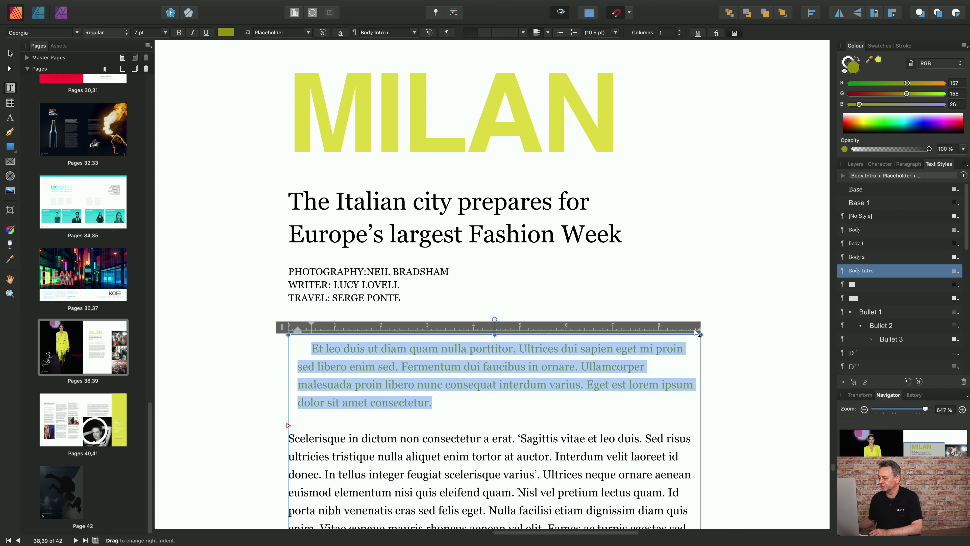
{"action": "left_click_drag", "start_coordinate": [696, 332], "coordinate": [683, 335]}
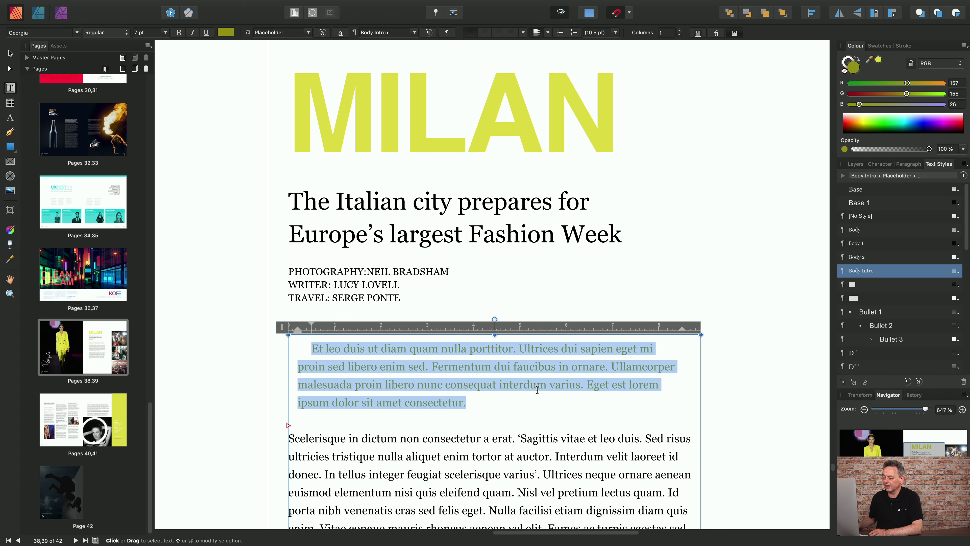
Select the paragraph beginning "Vulputate dignissim" and move the text ruler directly above it to work with its indents
{"action": "scroll", "coordinate": [533, 388], "scroll_direction": "up", "scroll_amount": 1}
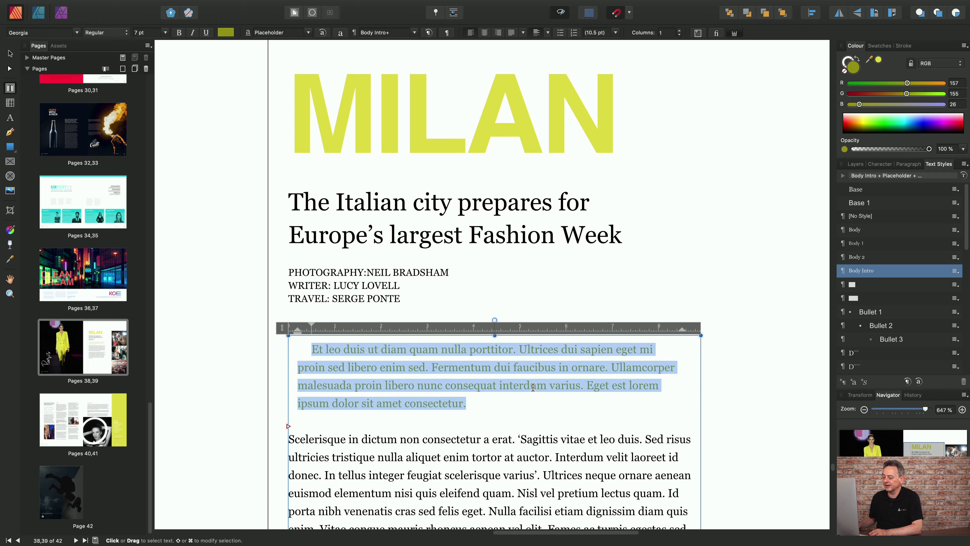
{"action": "scroll", "coordinate": [536, 431], "scroll_direction": "down", "scroll_amount": 10}
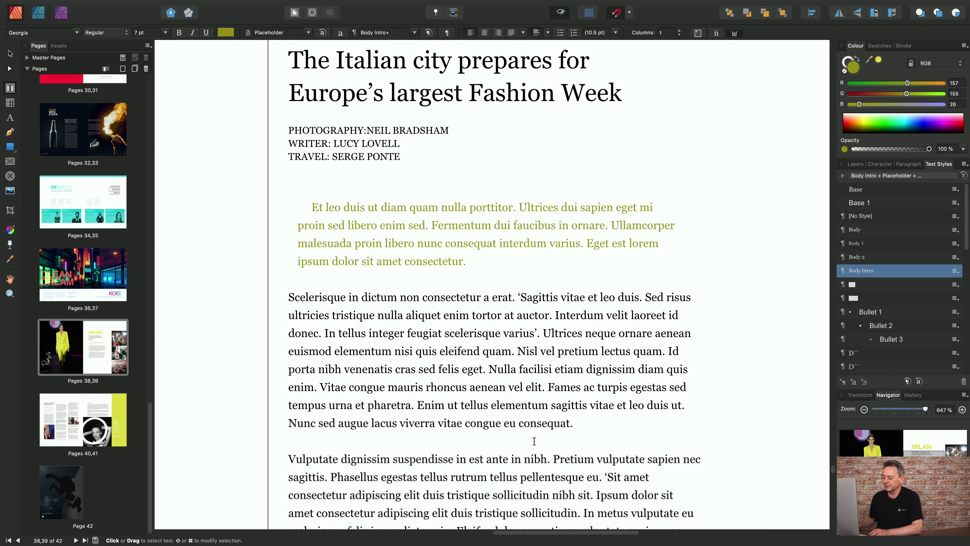
{"action": "key", "text": "super+a"}
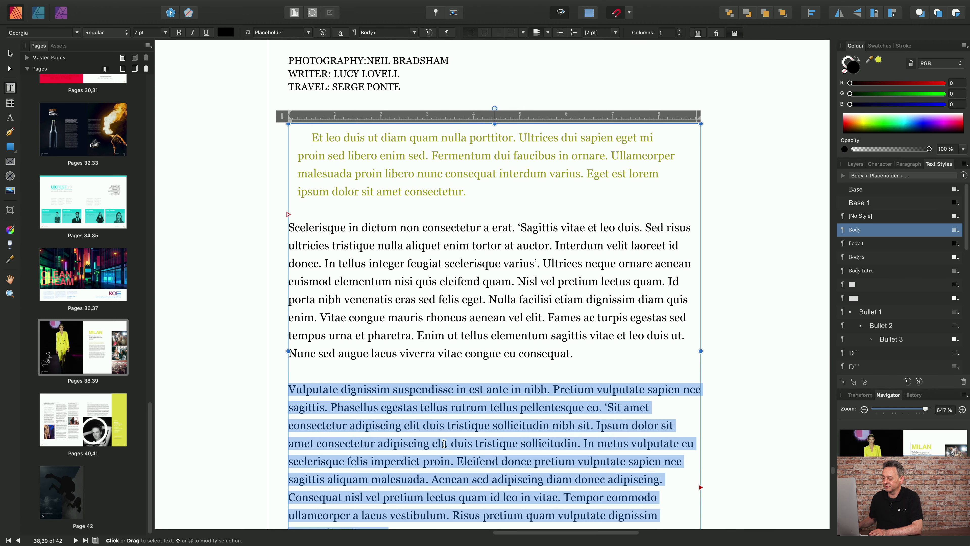
{"action": "double_click", "coordinate": [445, 443]}
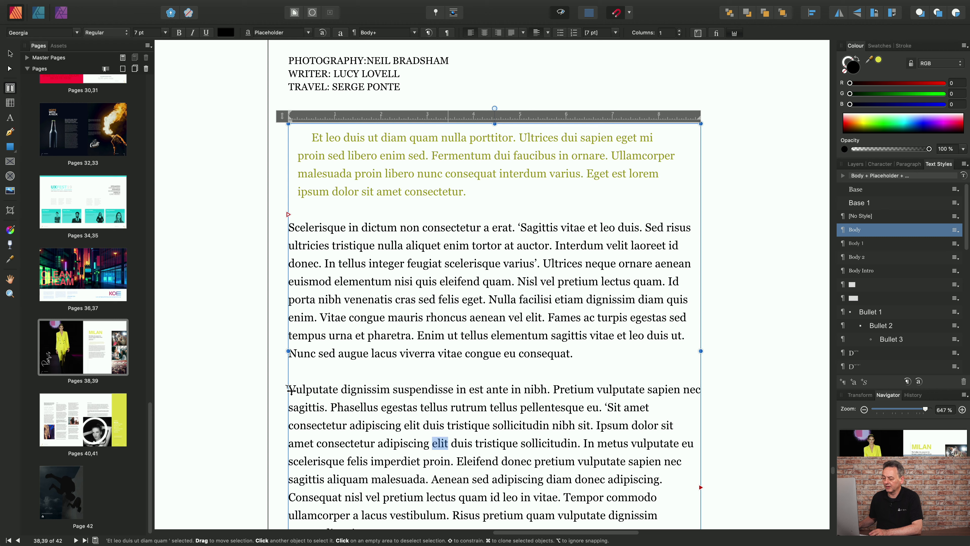
{"action": "left_click_drag", "start_coordinate": [291, 388], "coordinate": [666, 506]}
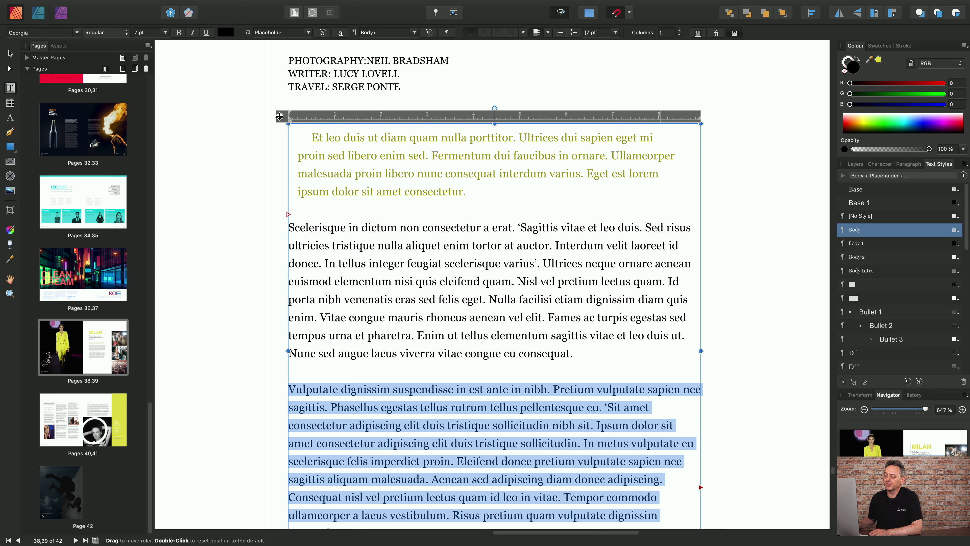
{"action": "left_click_drag", "start_coordinate": [282, 117], "coordinate": [280, 370]}
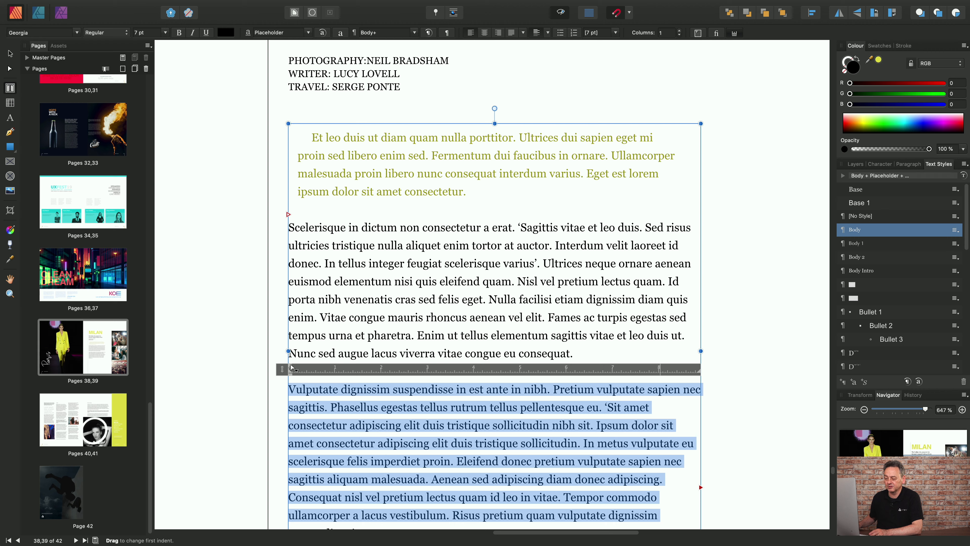
{"action": "mouse_move", "coordinate": [298, 368]}
{"action": "left_mouse_down"}
{"action": "mouse_move", "coordinate": [343, 369]}
{"action": "mouse_move", "coordinate": [291, 370]}
{"action": "left_mouse_up"}
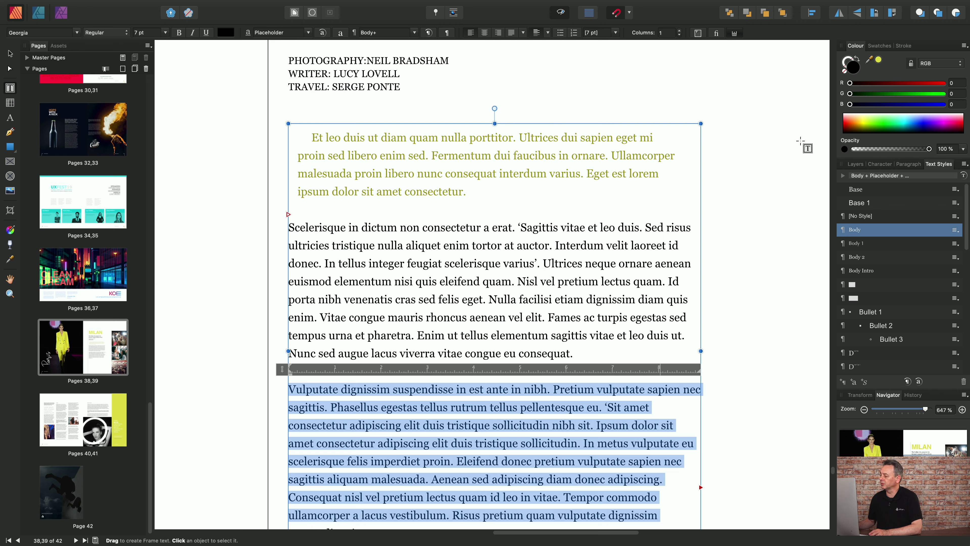
Display the paragraph spacing settings, select the whole green intro paragraph and move the text ruler back above it
{"action": "left_click", "coordinate": [909, 165]}
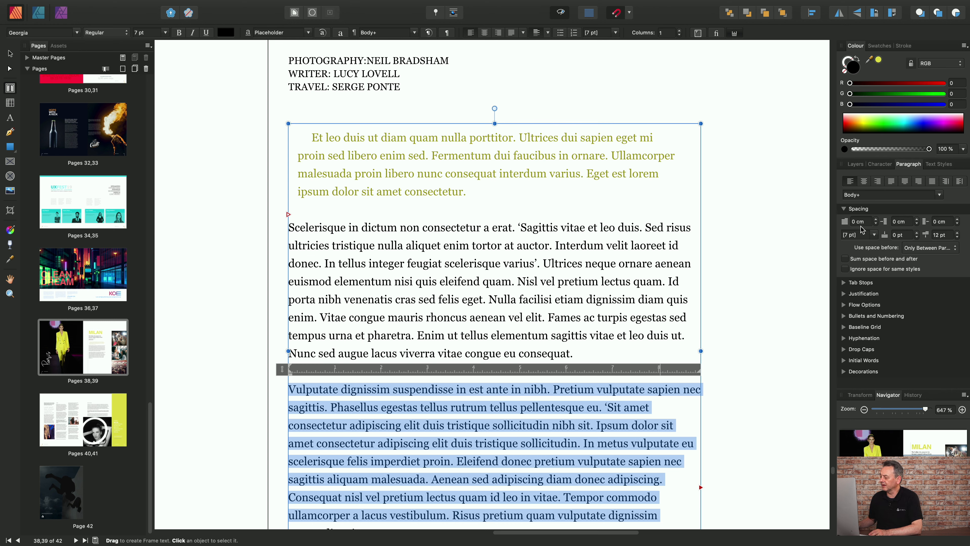
{"action": "left_click", "coordinate": [413, 153]}
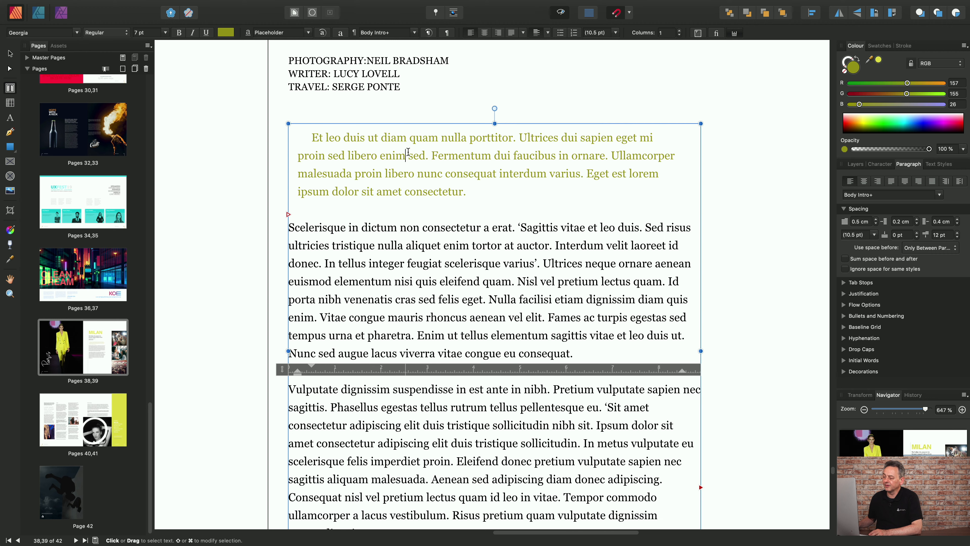
{"action": "triple_click", "coordinate": [413, 153]}
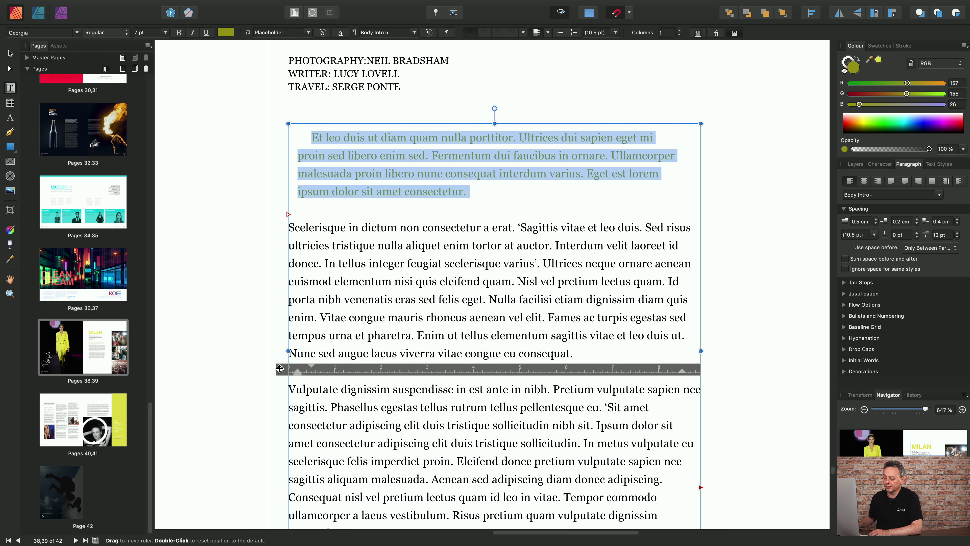
{"action": "left_click_drag", "start_coordinate": [279, 367], "coordinate": [303, 121]}
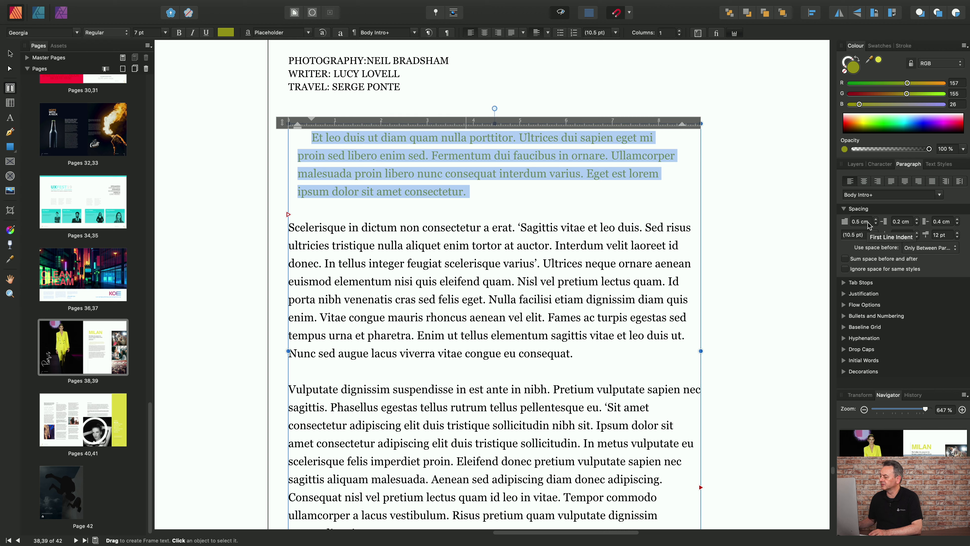
Set the green intro paragraph's first line indent to 0.6 cm
{"action": "left_click", "coordinate": [860, 222]}
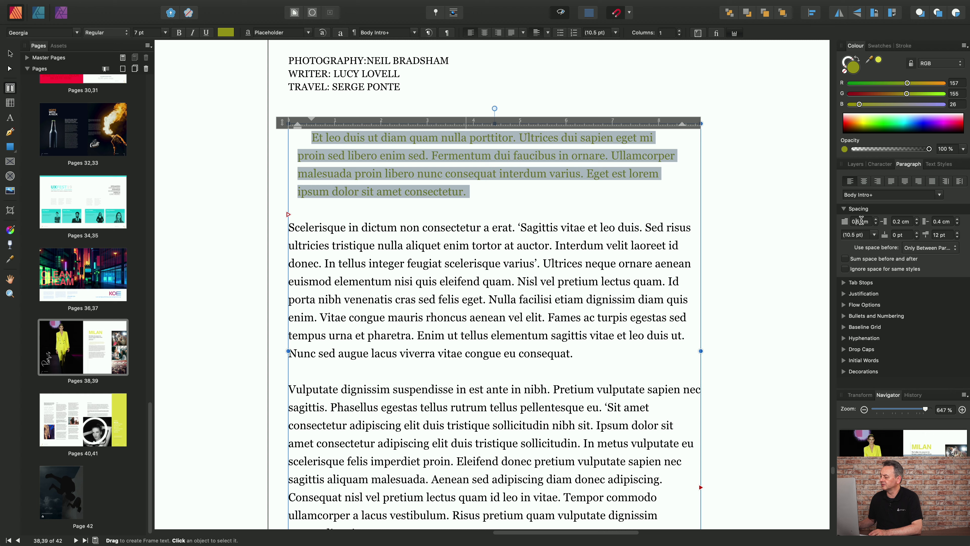
{"action": "key", "text": "BackSpace"}
{"action": "type", "text": "6"}
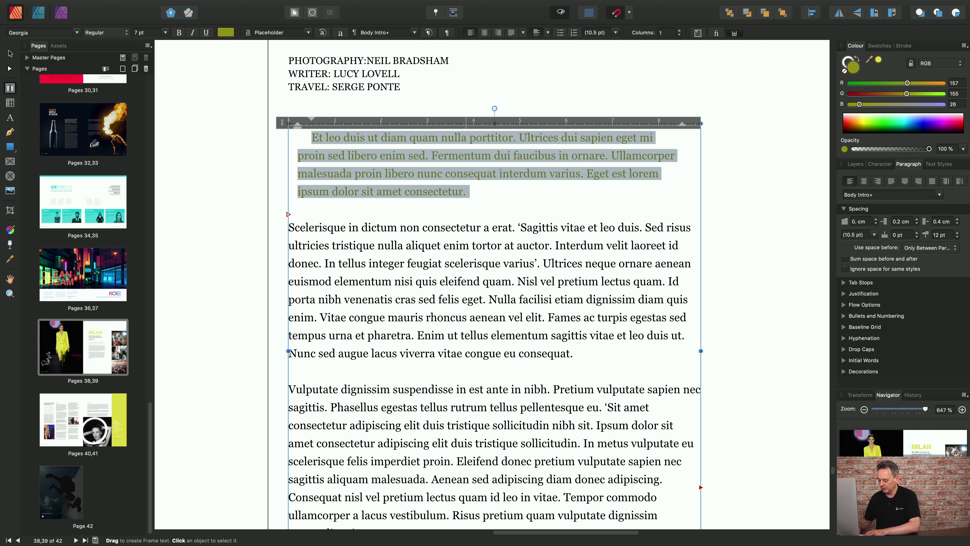
{"action": "key", "text": "Return"}
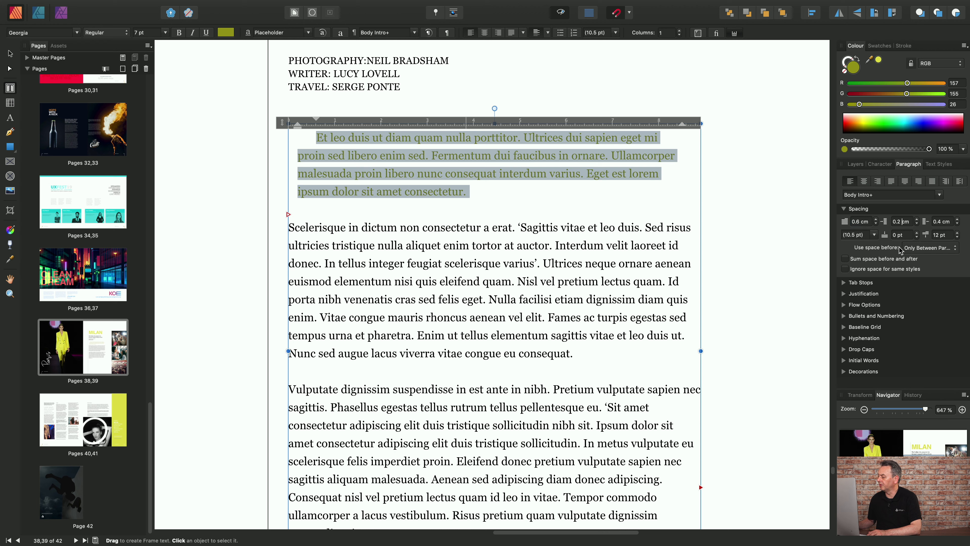
Set the intro paragraph's left indent to 0.3 cm and its right indent to 0 cm
{"action": "left_click", "coordinate": [901, 221]}
{"action": "key", "text": "BackSpace"}
{"action": "type", "text": "3"}
{"action": "key", "text": "Return"}
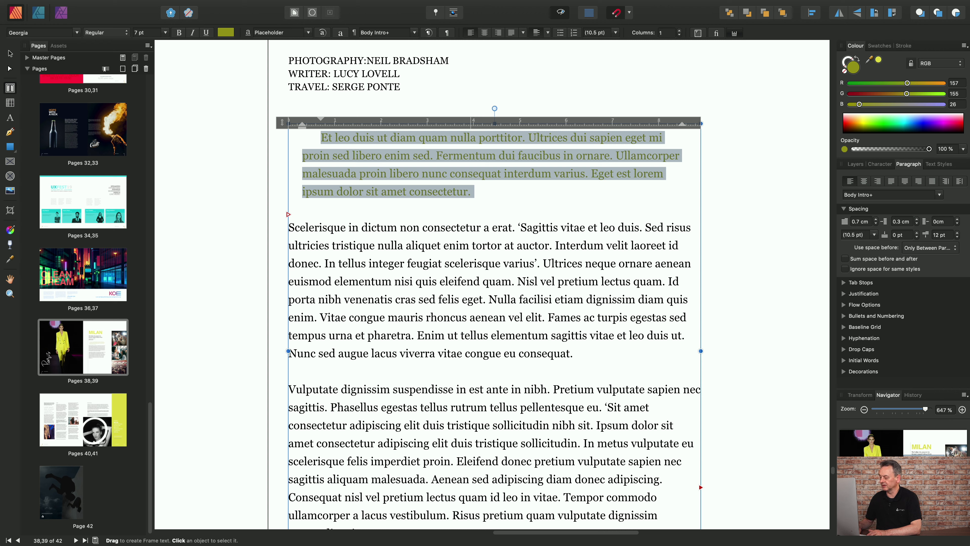
{"action": "key", "text": "Return"}
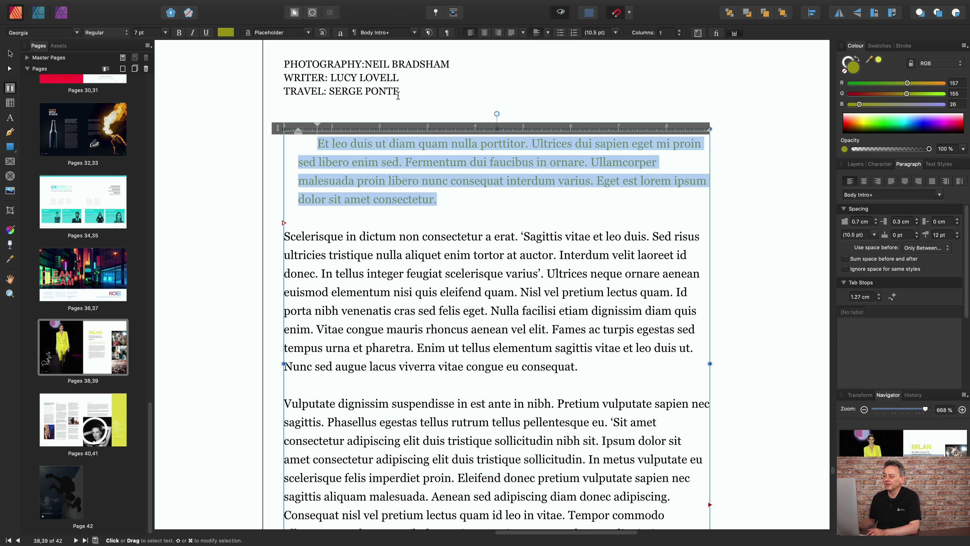
Select the photography, writer and travel credit lines below the article's headline
{"action": "left_click", "coordinate": [407, 91]}
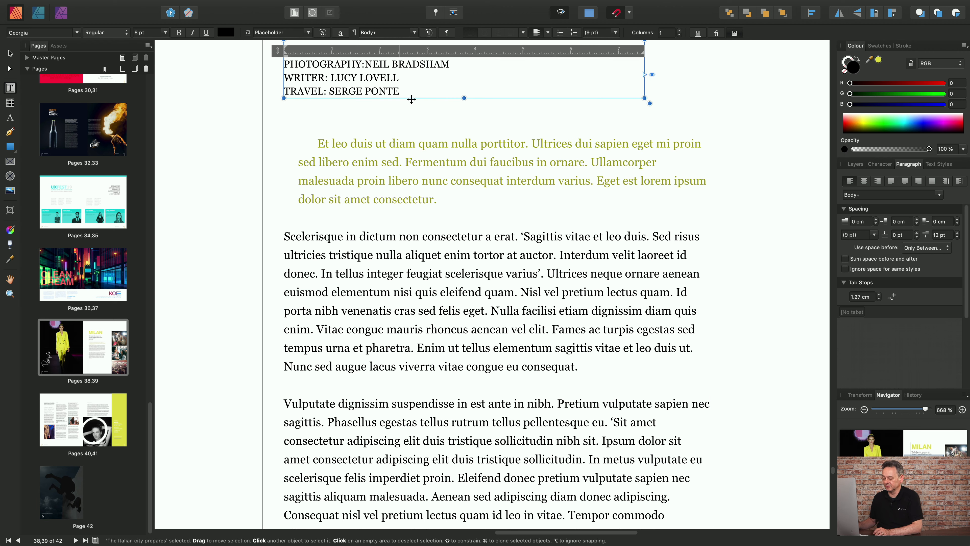
{"action": "scroll", "coordinate": [411, 101], "scroll_direction": "up", "scroll_amount": 5}
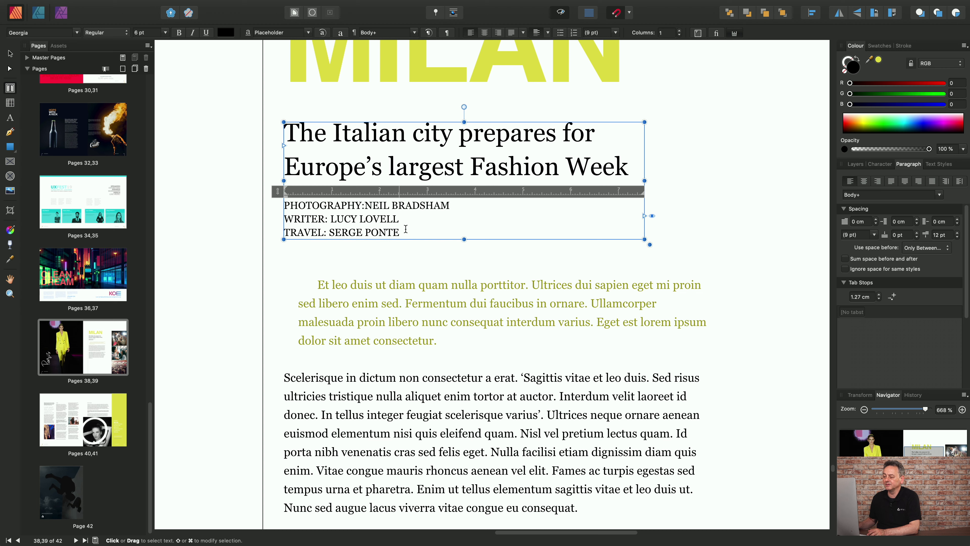
{"action": "left_click_drag", "start_coordinate": [402, 232], "coordinate": [285, 207]}
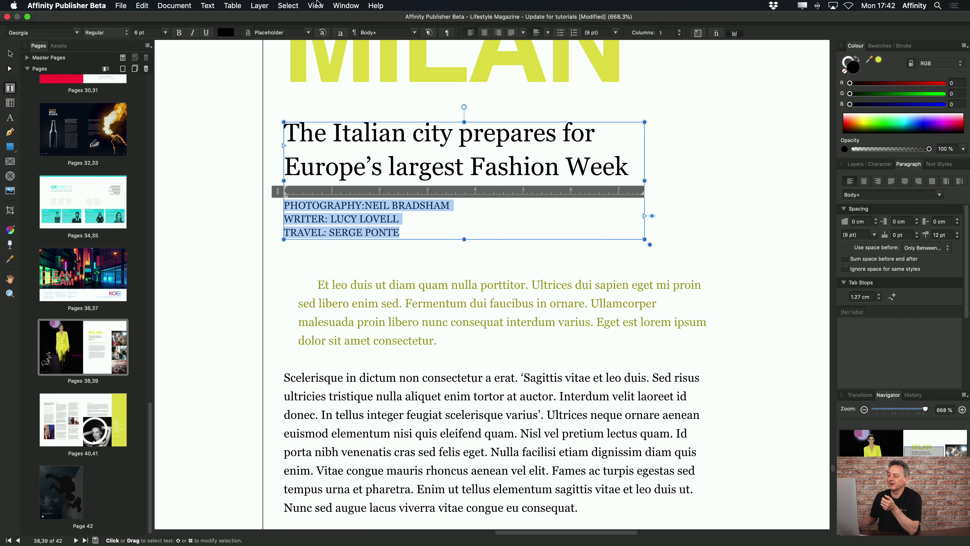
Hide the text ruler above the credit lines and show it again
{"action": "left_click", "coordinate": [315, 4]}
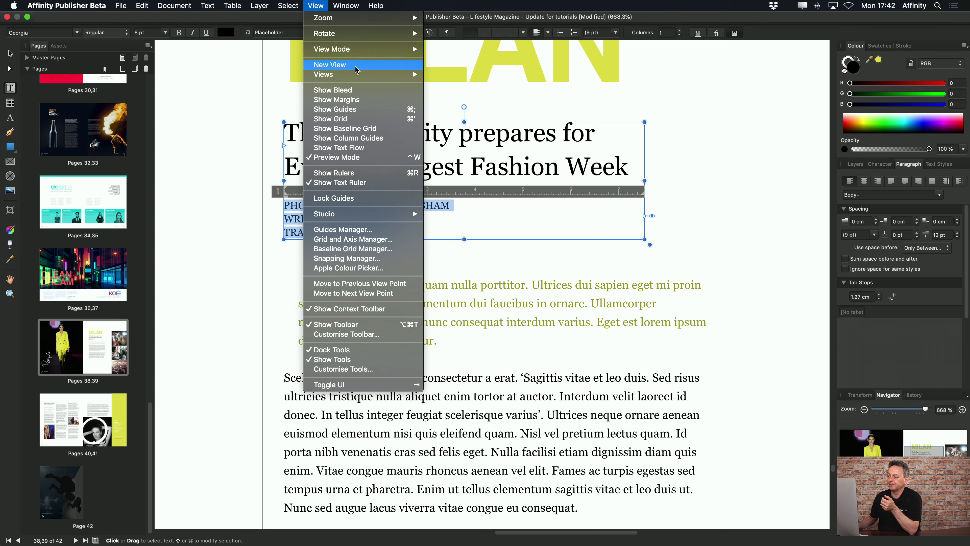
{"action": "left_click", "coordinate": [364, 184]}
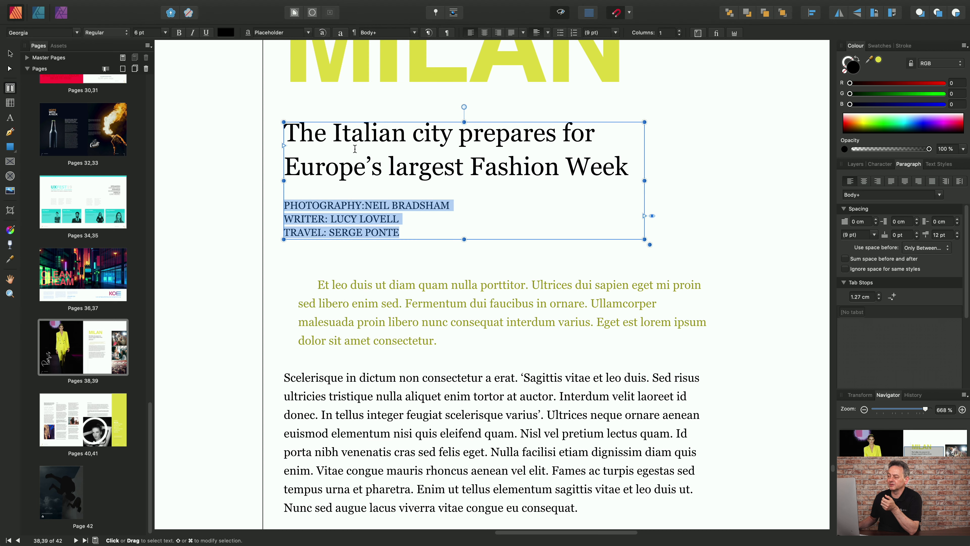
{"action": "left_click", "coordinate": [315, 5]}
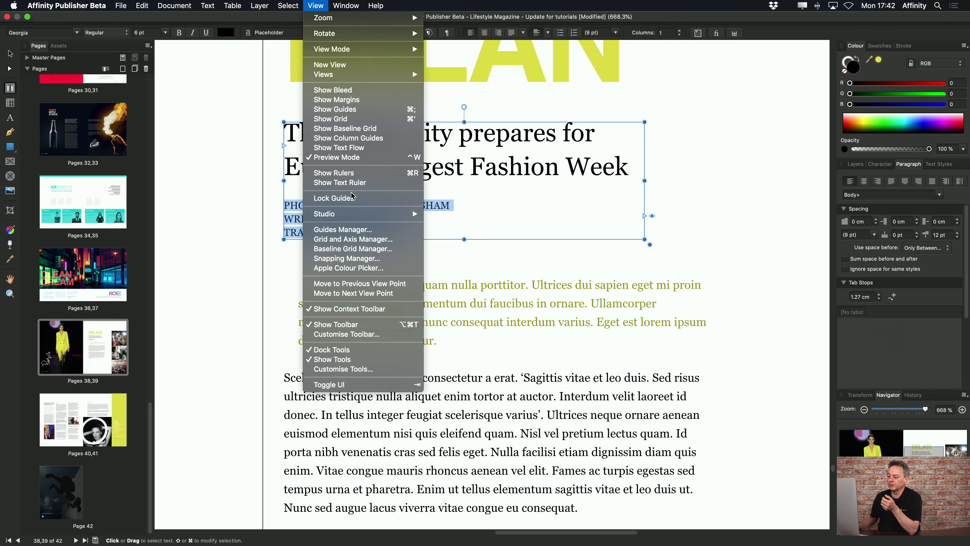
{"action": "left_click", "coordinate": [351, 184]}
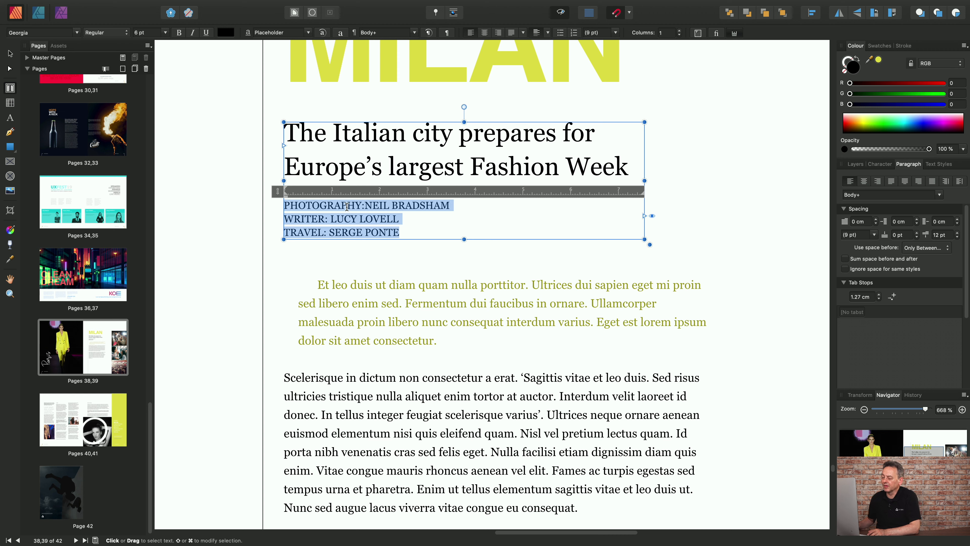
Add a left-aligned tab stop at 2 cm to the selected credit lines and give it a dot leader
{"action": "left_click", "coordinate": [379, 197]}
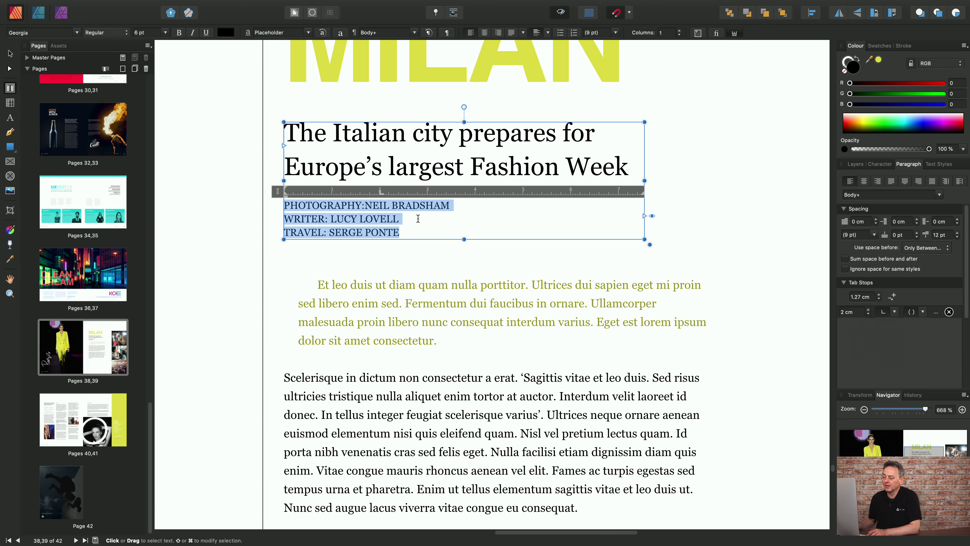
{"action": "right_click", "coordinate": [382, 196]}
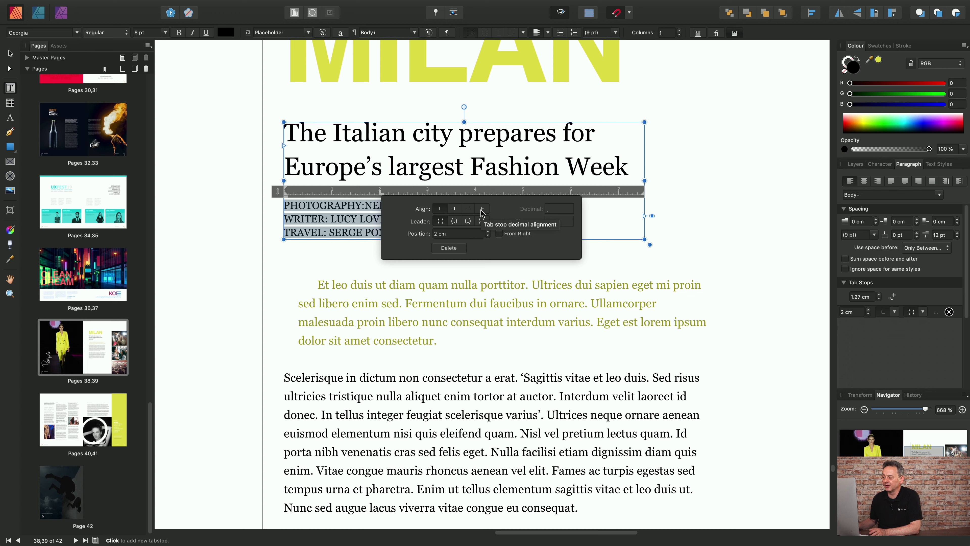
{"action": "left_click", "coordinate": [455, 226]}
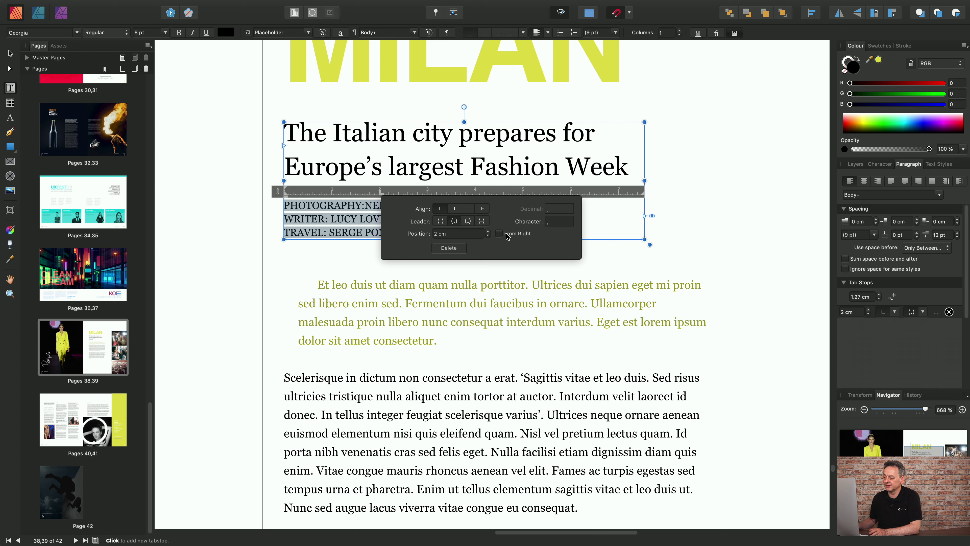
Set the credit lines' tab stop position to 2.3 cm and close its settings
{"action": "left_click", "coordinate": [438, 234]}
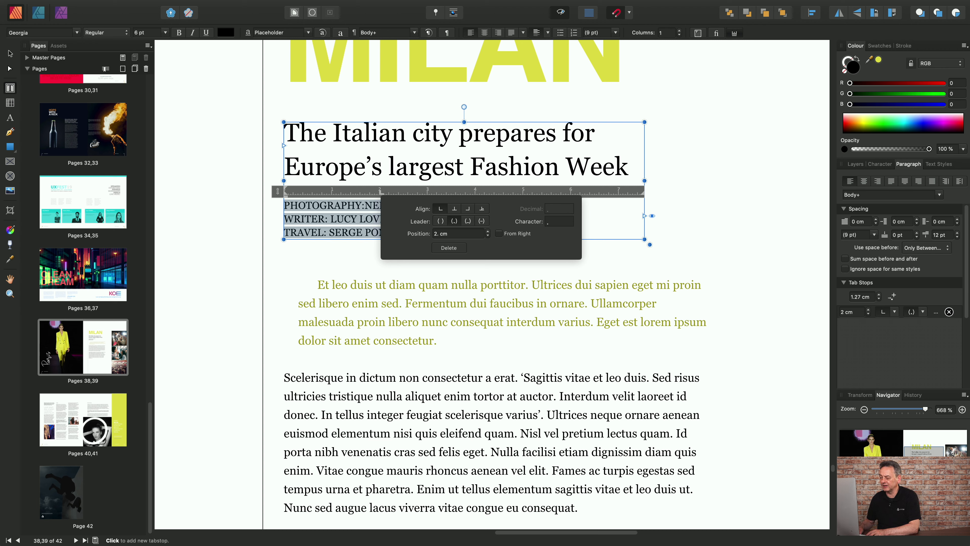
{"action": "type", "text": ".3"}
{"action": "key", "text": "Return"}
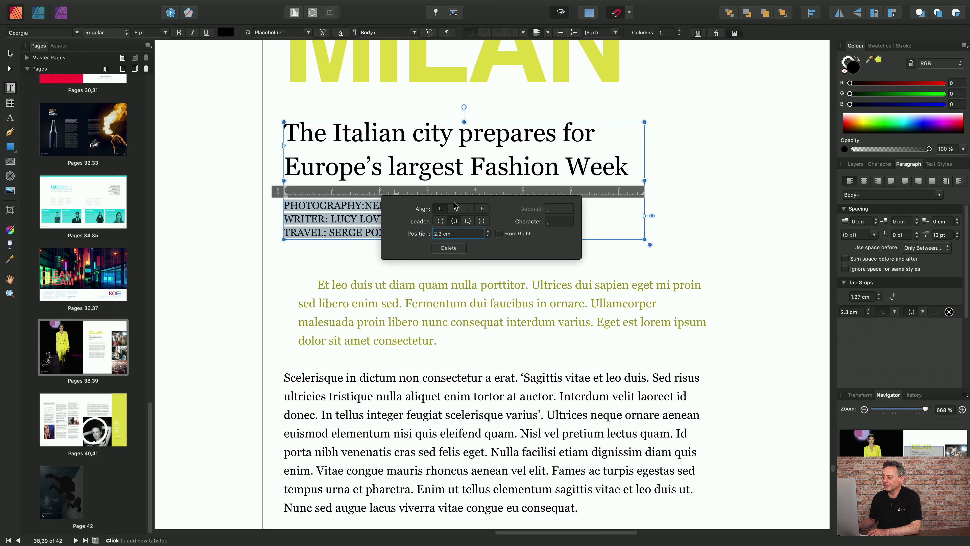
{"action": "left_click", "coordinate": [447, 285]}
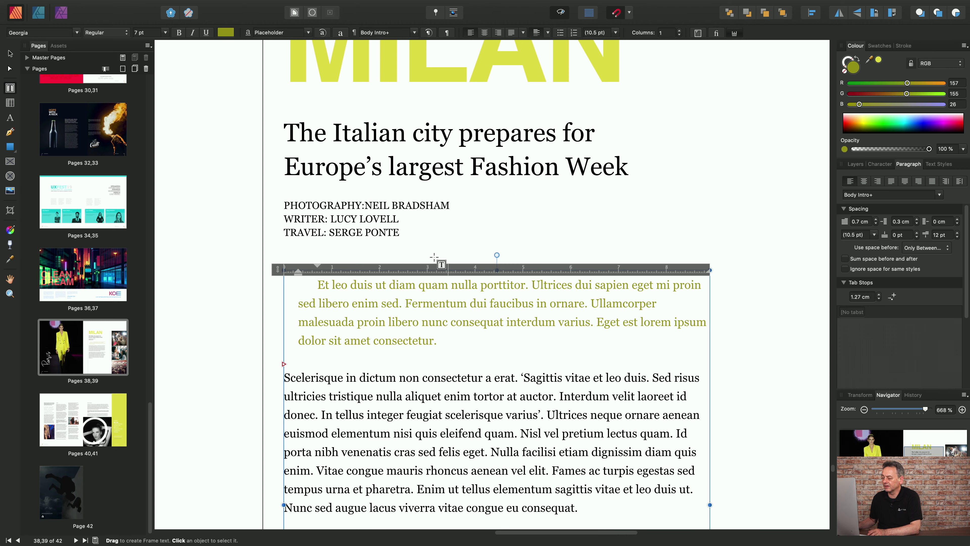
Select the three credit lines and set their tab stop position to measure from the right
{"action": "left_click_drag", "start_coordinate": [400, 232], "coordinate": [284, 204]}
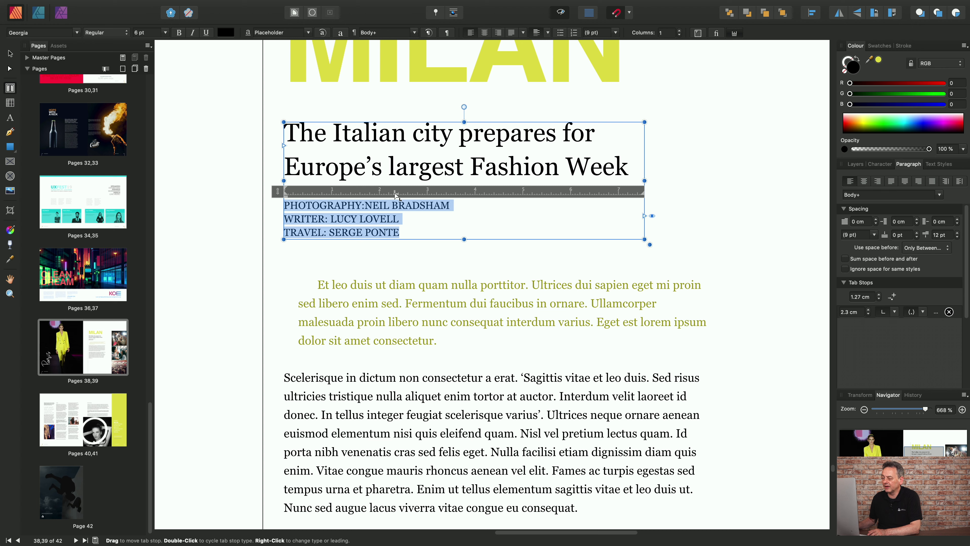
{"action": "left_click_drag", "start_coordinate": [396, 195], "coordinate": [398, 192]}
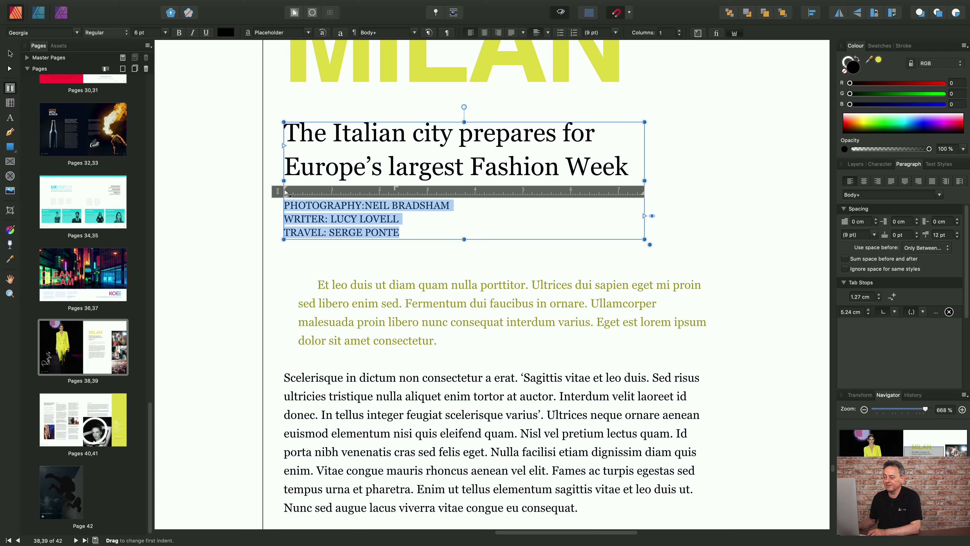
{"action": "right_click", "coordinate": [397, 190]}
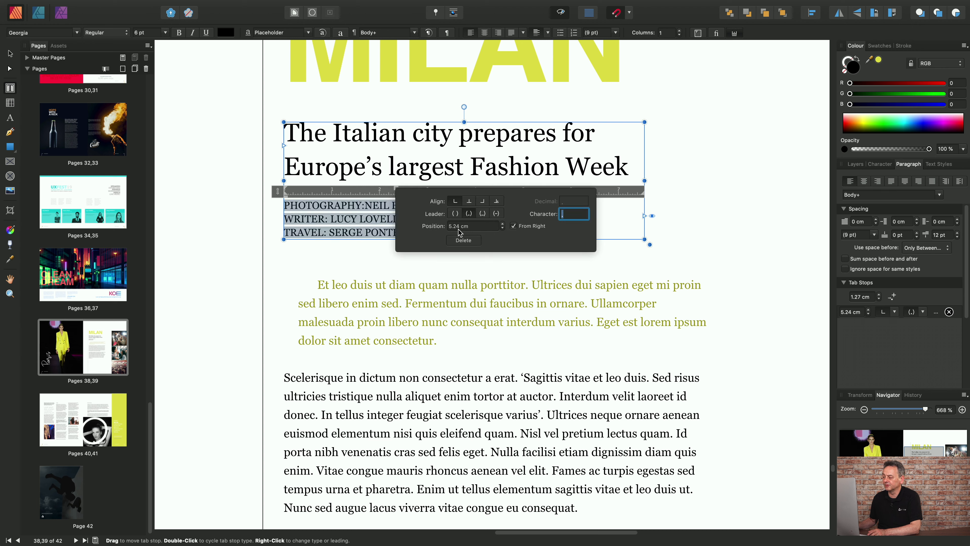
{"action": "left_click", "coordinate": [455, 262]}
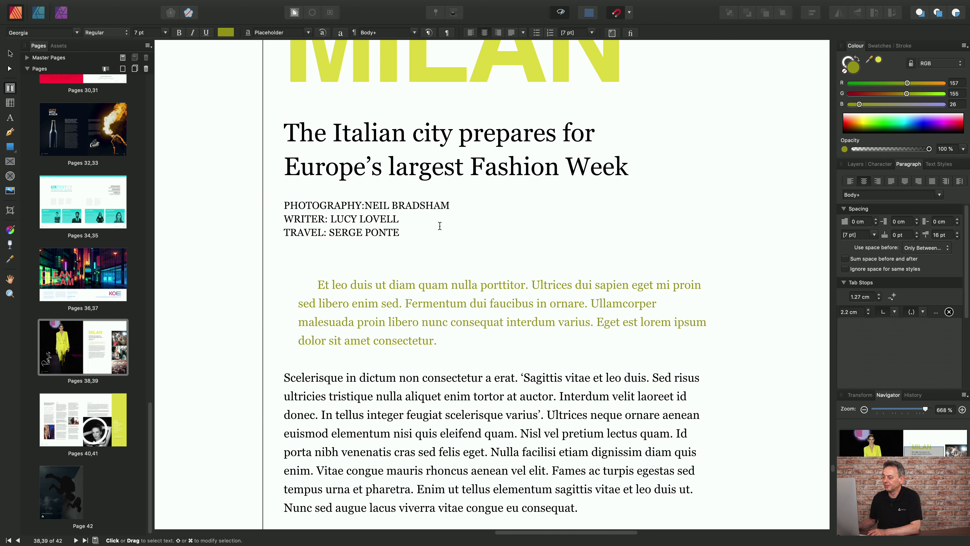
Reselect the credit lines and turn off measuring their tab stop position from the right
{"action": "left_click", "coordinate": [425, 204]}
{"action": "left_click_drag", "start_coordinate": [404, 234], "coordinate": [288, 204]}
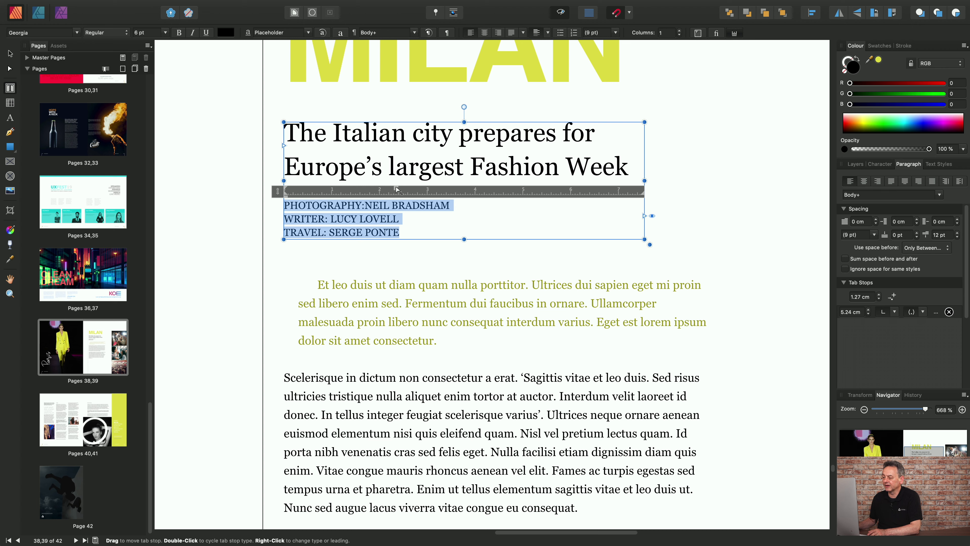
{"action": "left_click_drag", "start_coordinate": [396, 190], "coordinate": [395, 195]}
{"action": "right_click", "coordinate": [395, 194]}
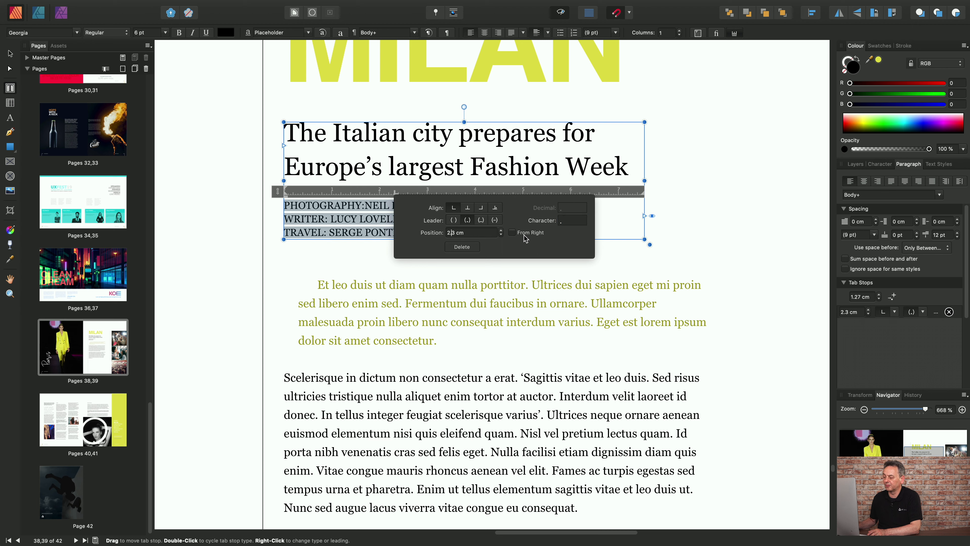
{"action": "left_click", "coordinate": [489, 269]}
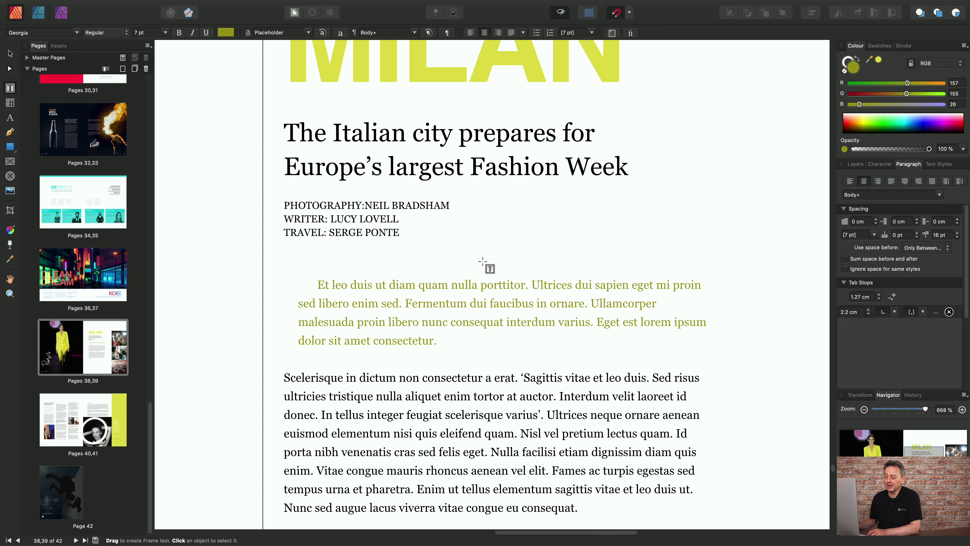
Insert a tab between the role label and the name in each of the photography, writer and travel credit lines
{"action": "left_click_drag", "start_coordinate": [402, 228], "coordinate": [282, 209]}
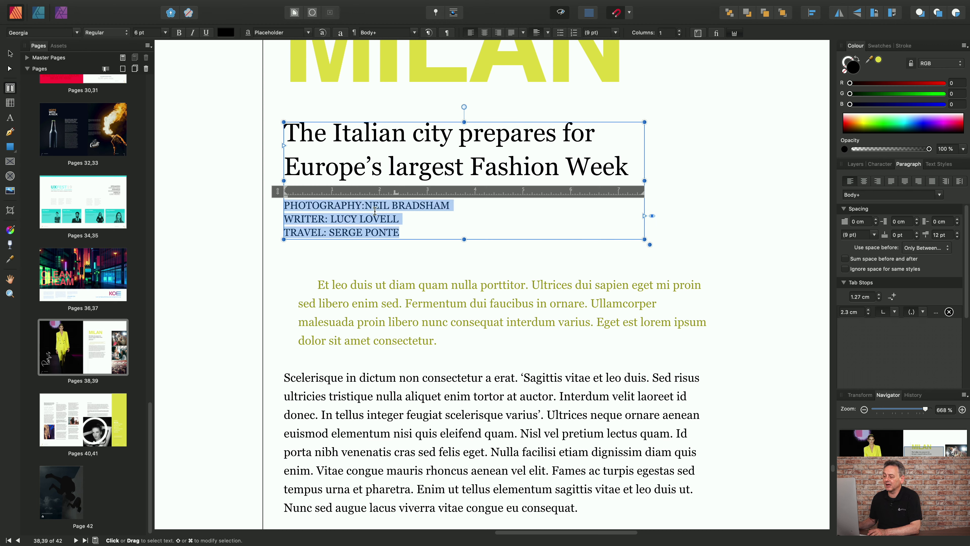
{"action": "left_click", "coordinate": [364, 203]}
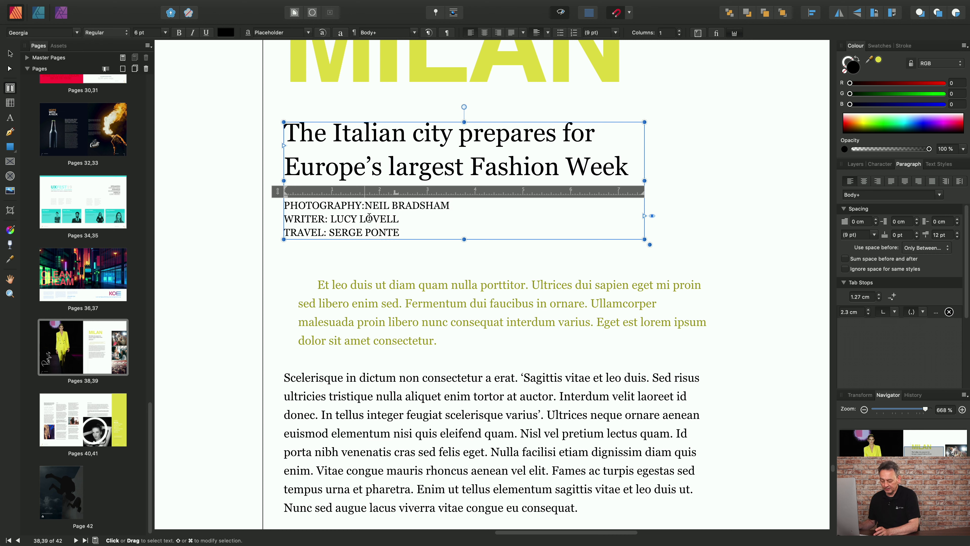
{"action": "key", "text": "Tab"}
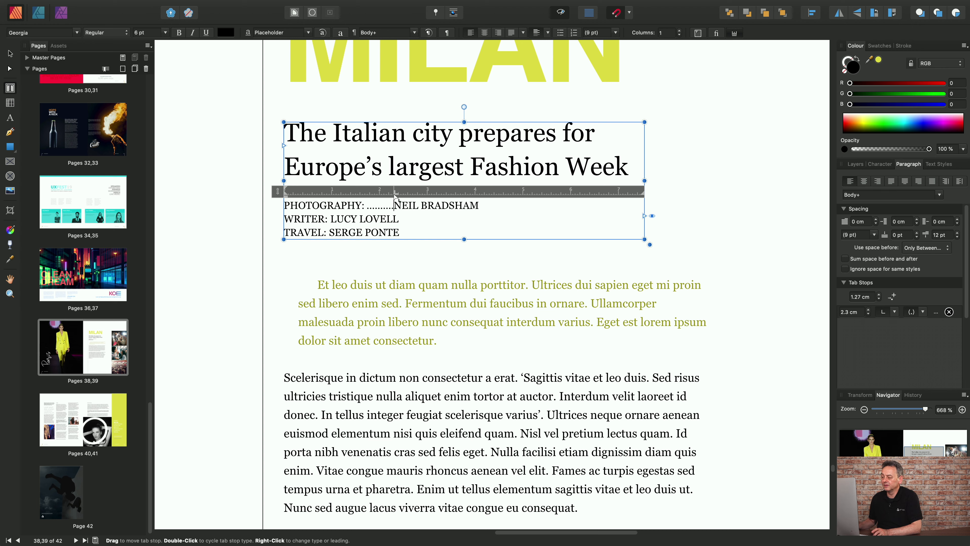
{"action": "left_click", "coordinate": [331, 219]}
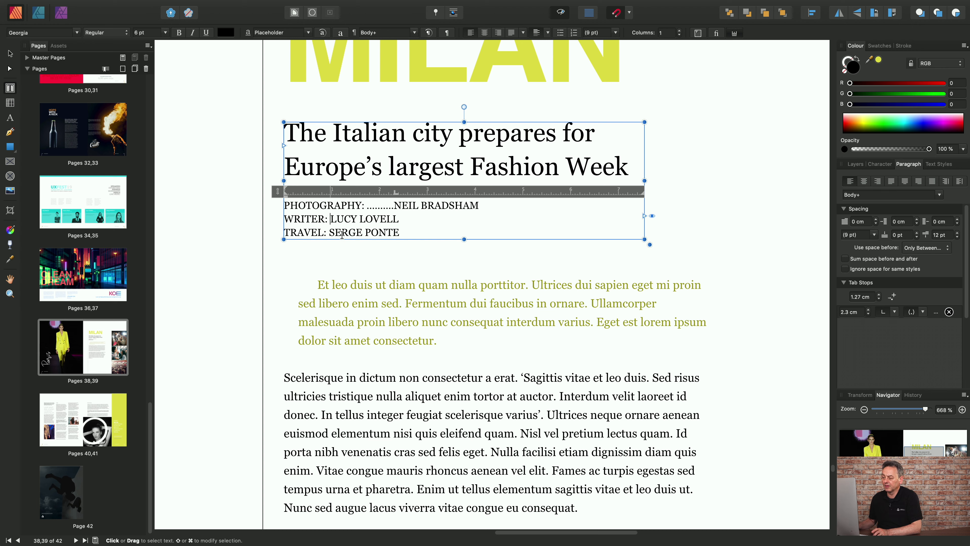
{"action": "key", "text": "BackSpace"}
{"action": "key", "text": "Tab"}
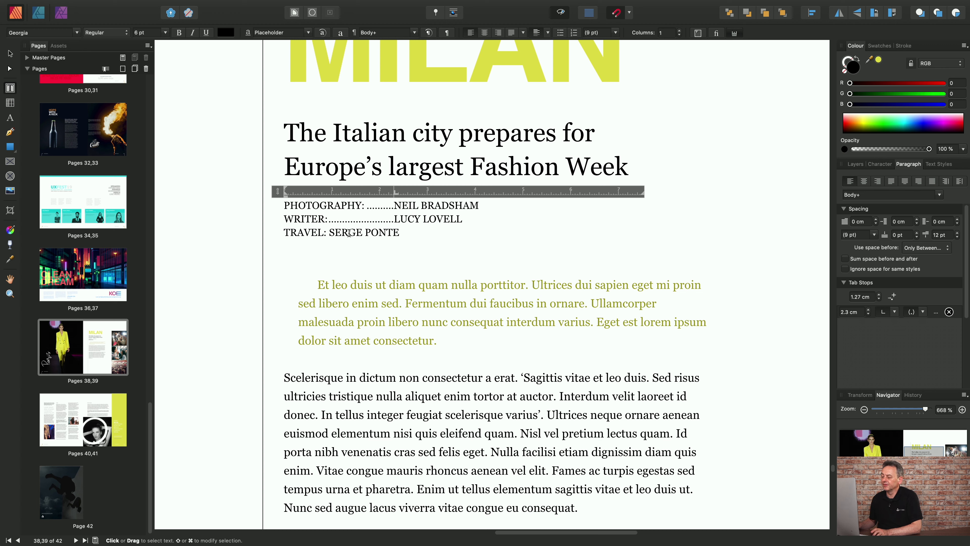
{"action": "left_click", "coordinate": [331, 232]}
{"action": "key", "text": "BackSpace"}
{"action": "key", "text": "Tab"}
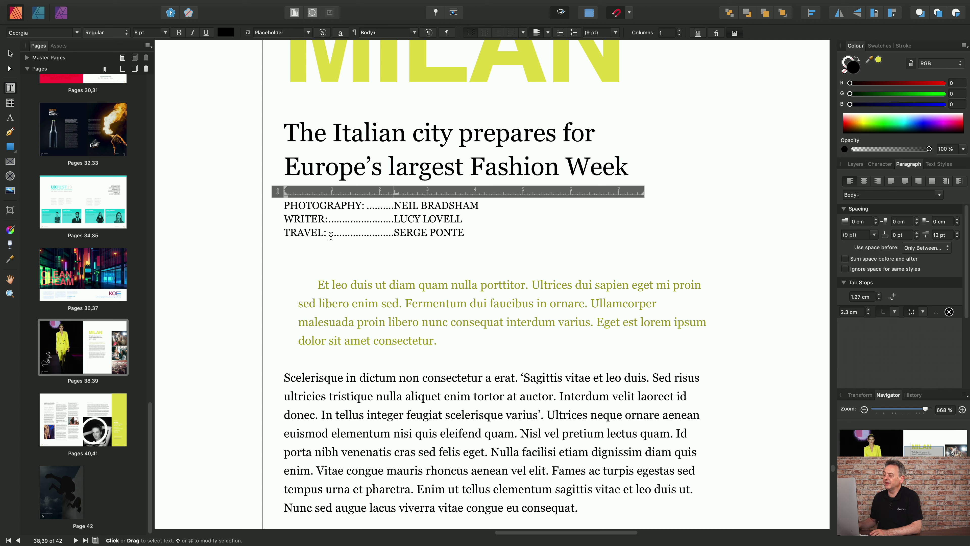
Add a second left-aligned tab stop at 5 cm for the credit lines and insert a tab after the name in each line
{"action": "left_click", "coordinate": [523, 196]}
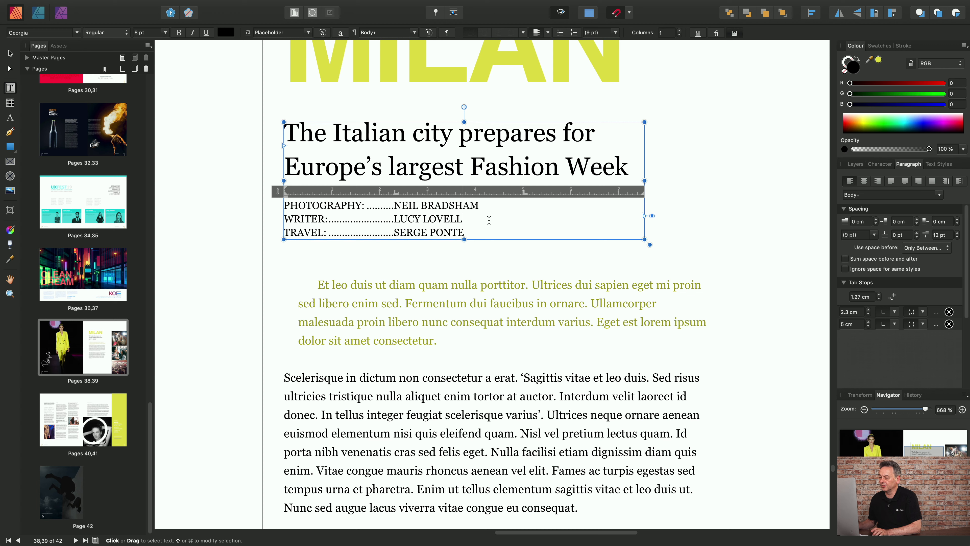
{"action": "left_click", "coordinate": [481, 232]}
{"action": "key", "text": "Tab"}
Give the credit lines' 5 cm tab stop a dot leader and close its settings
{"action": "right_click", "coordinate": [524, 193]}
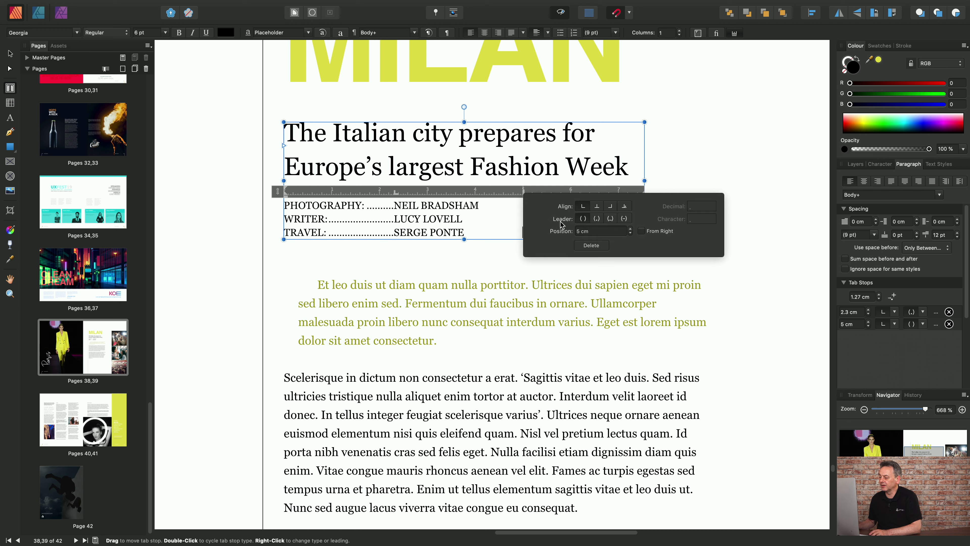
{"action": "left_click", "coordinate": [597, 219]}
{"action": "left_click", "coordinate": [628, 267]}
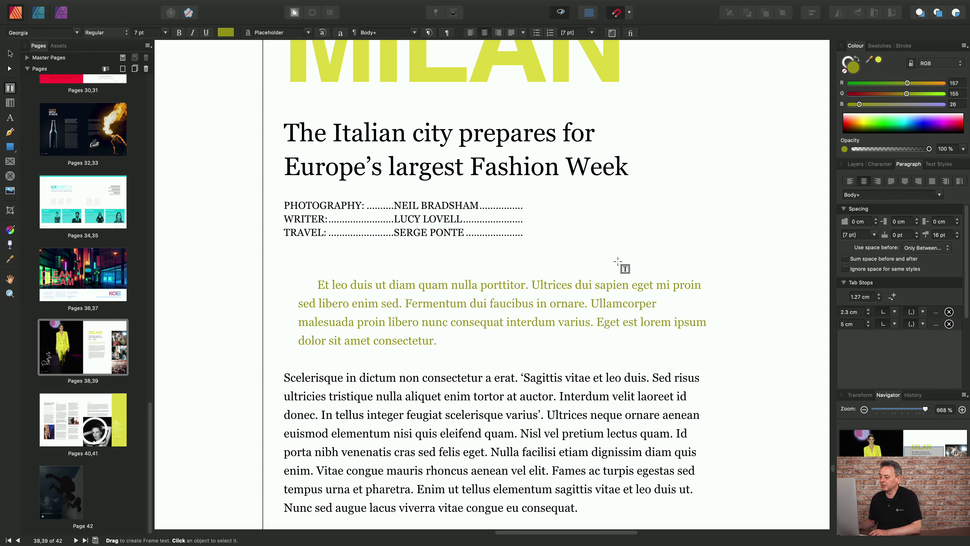